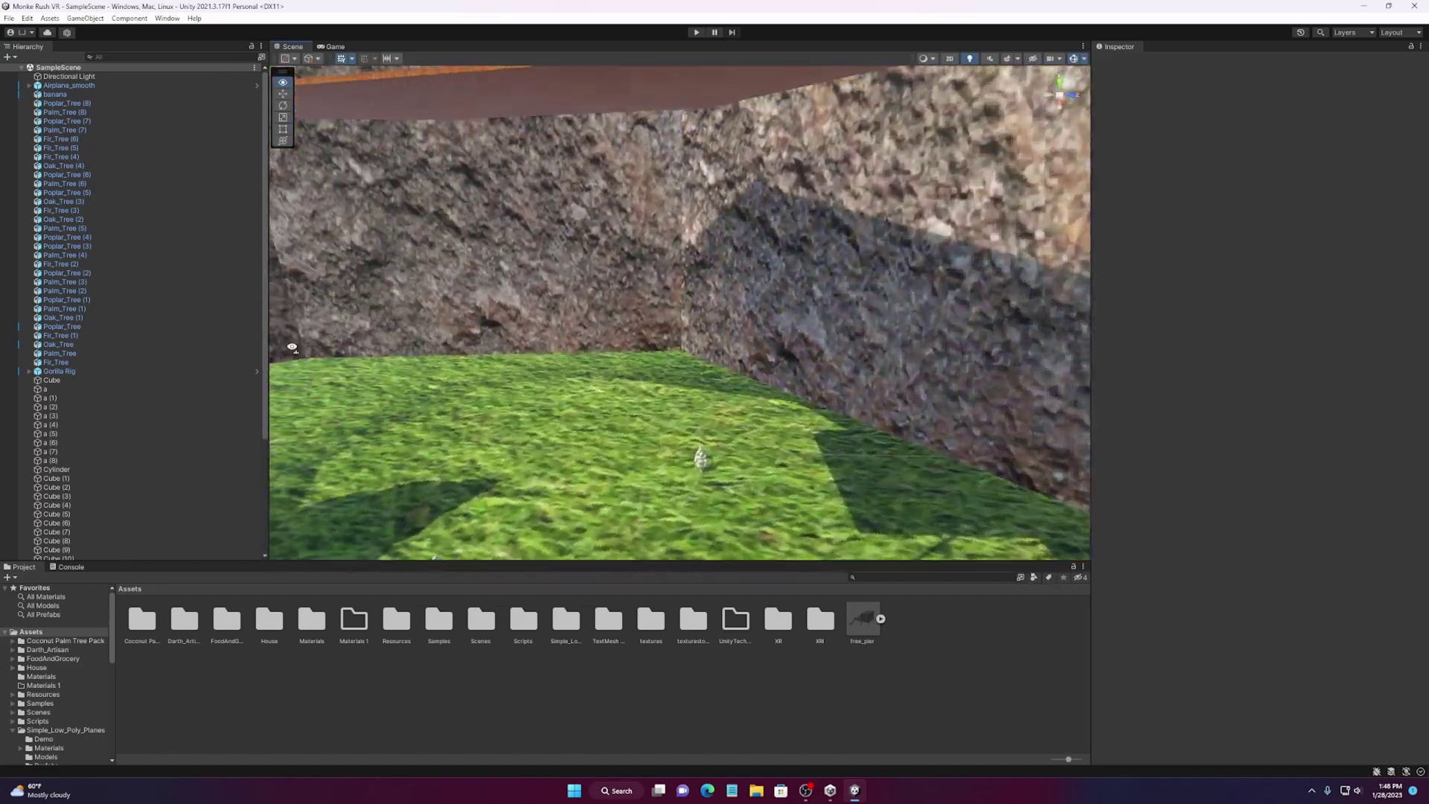
Step: Pull the Scene view back over the arena, then turn toward the low-poly tree
right_drag(693, 353, 567, 288)
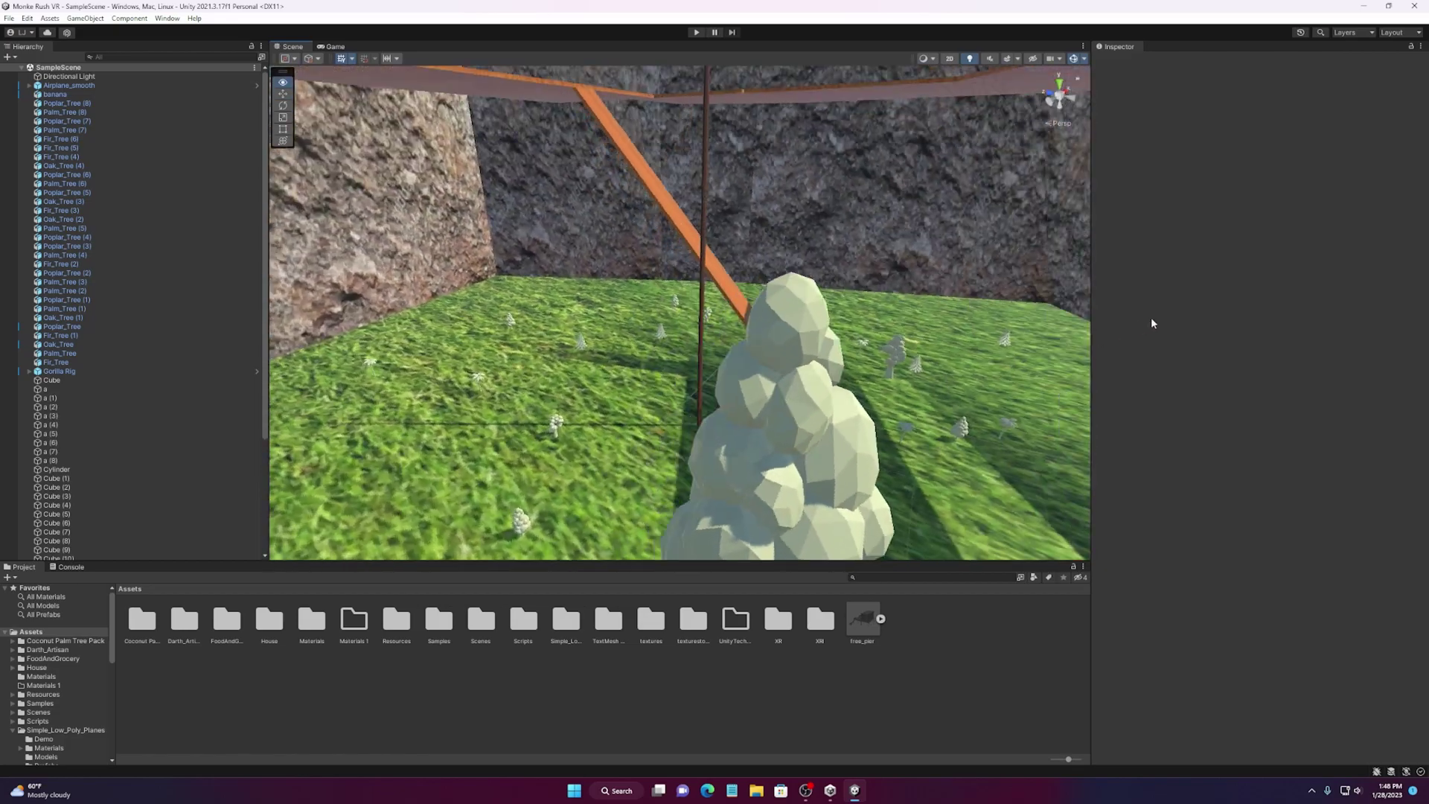
right_drag(787, 432, 731, 413)
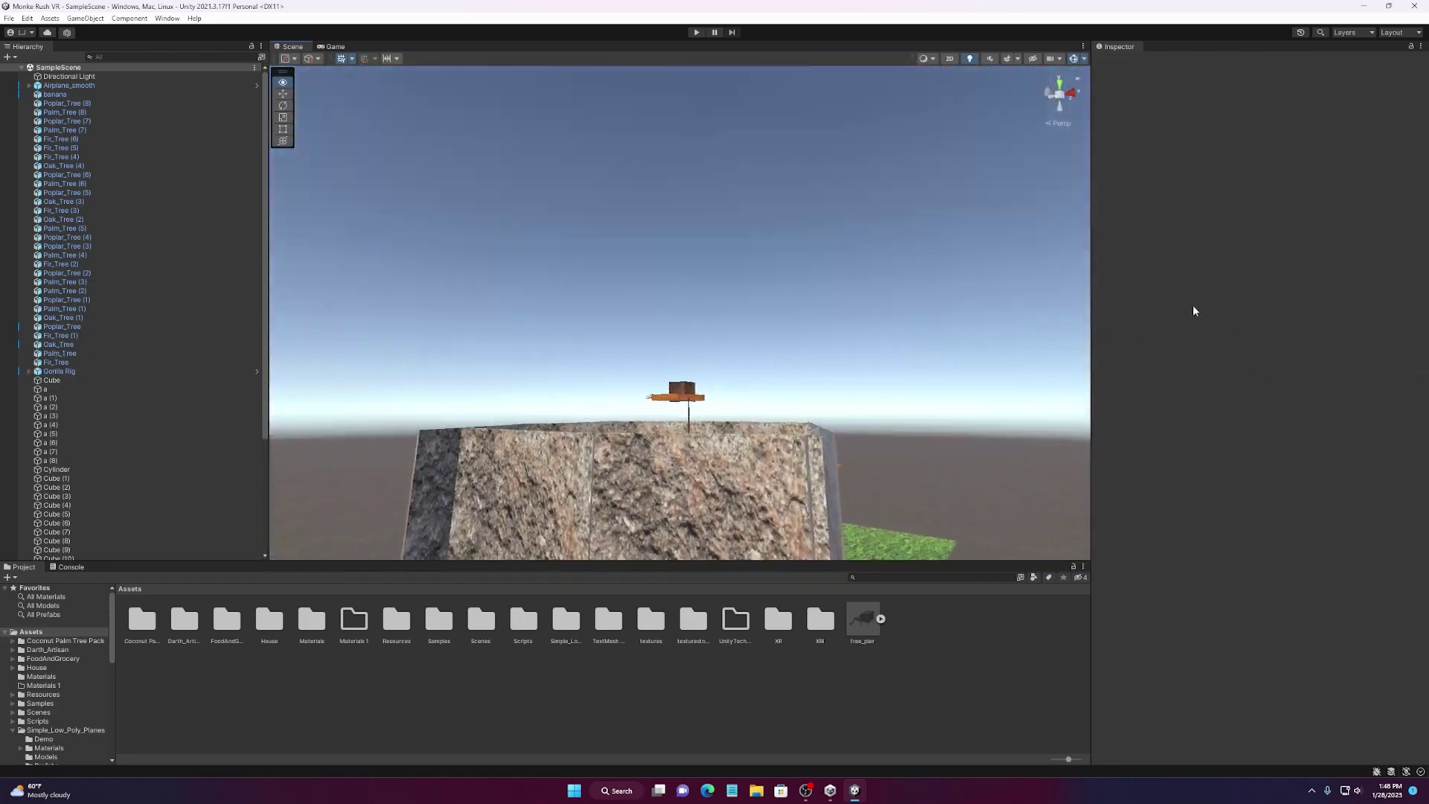
Step: Fly up over the stone walls and wooden ring to the tower box, then tilt toward the pole
right_drag(1193, 305, 1196, 341)
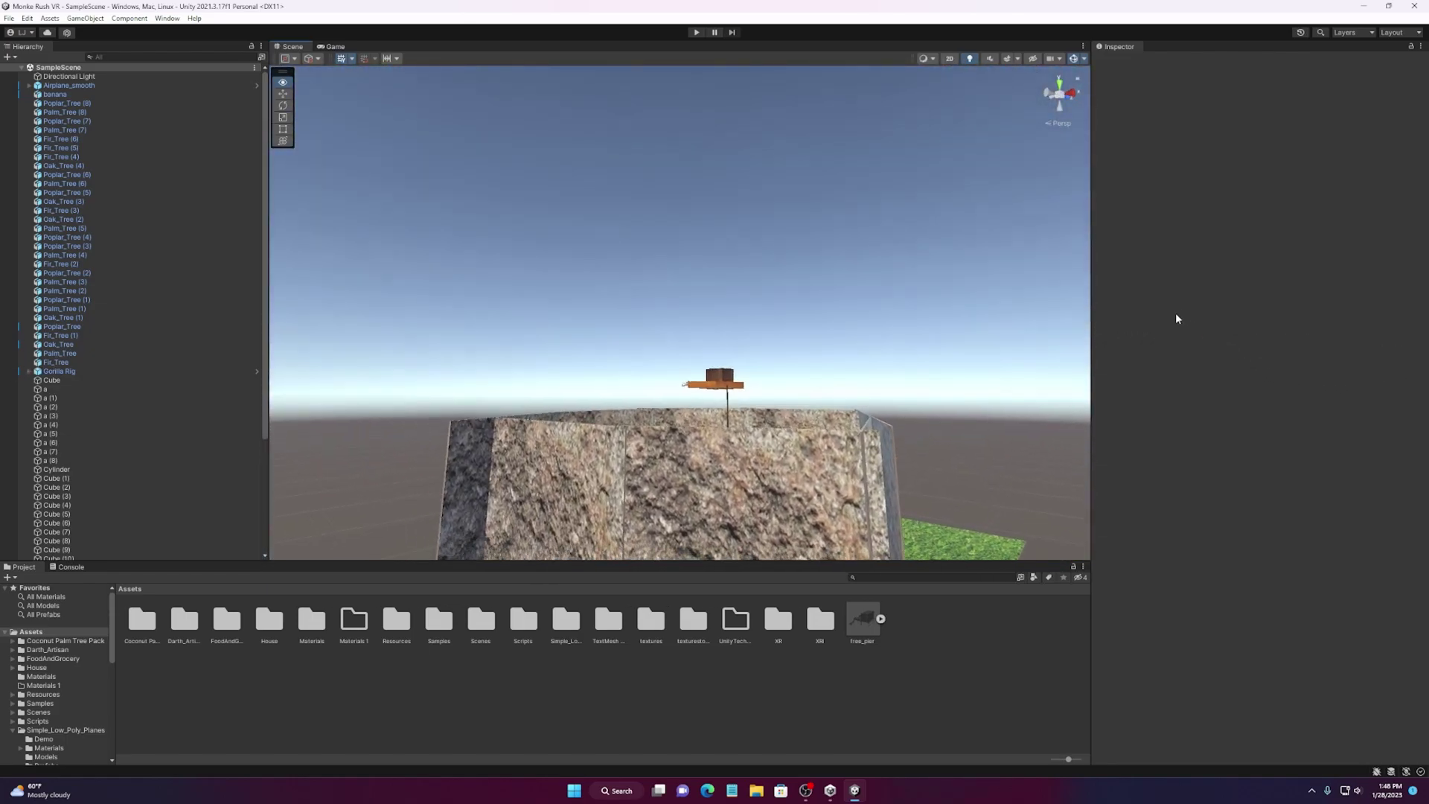
key(e)
key(w)
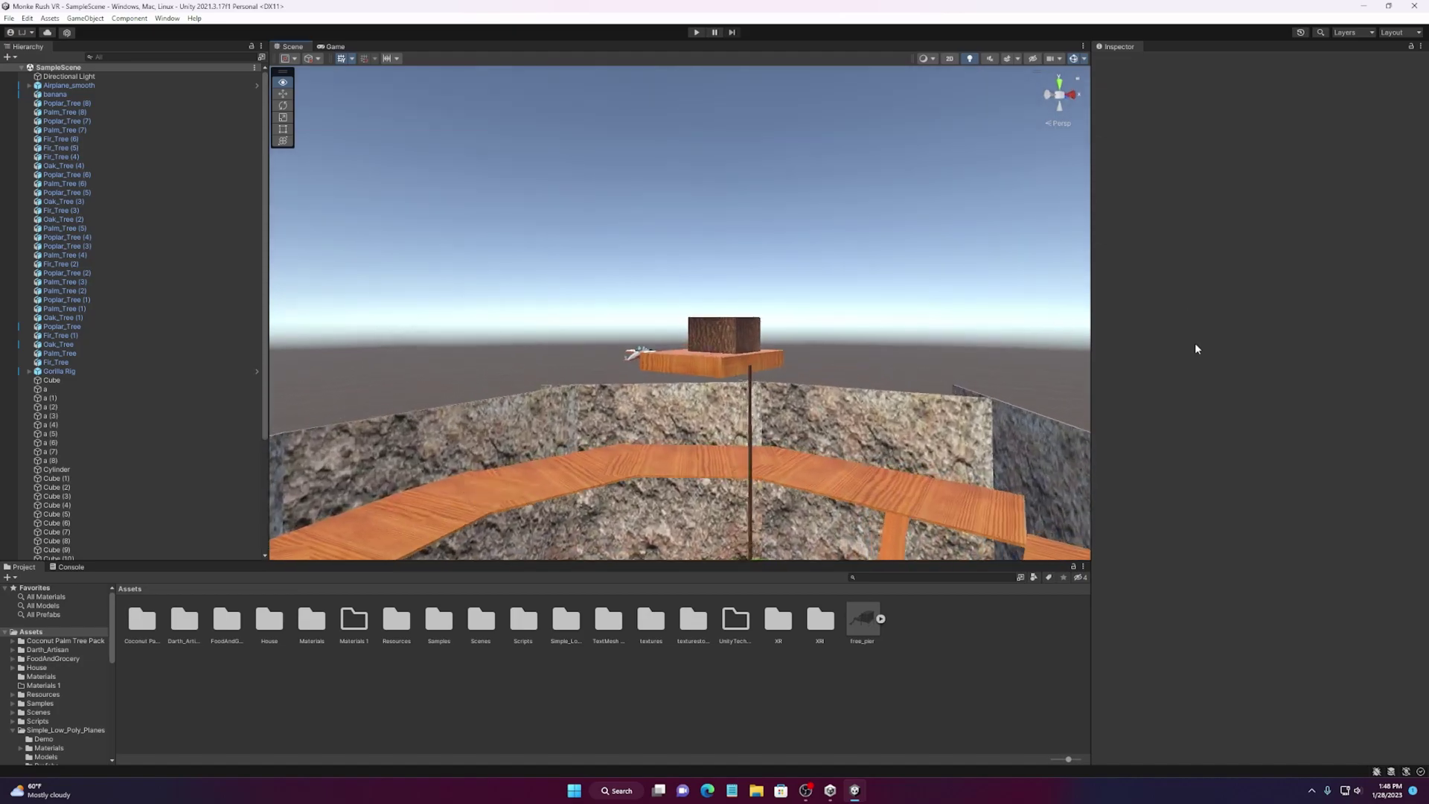
mouse_move(1196, 348)
right_down()
mouse_move(12, 411)
mouse_move(1138, 565)
right_up()
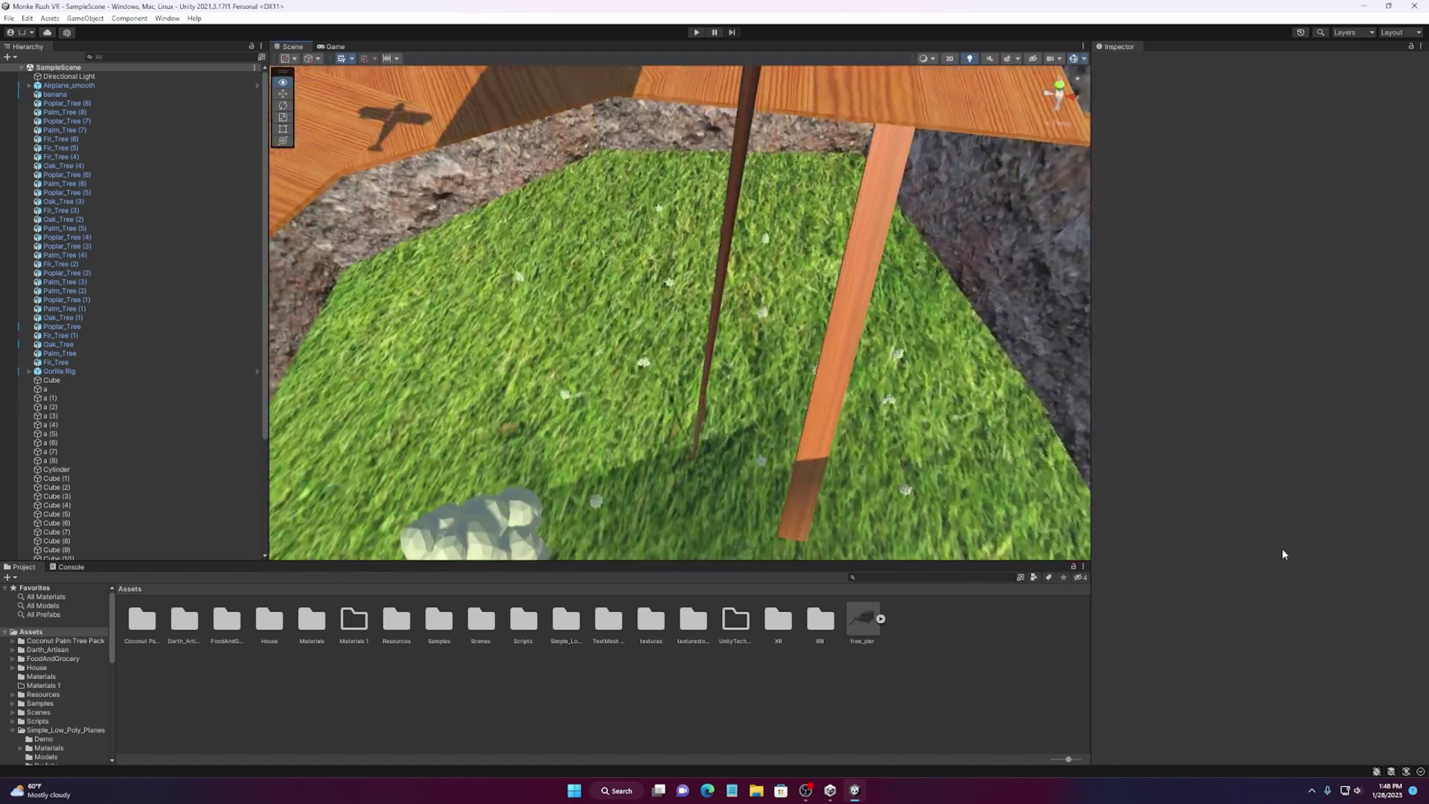
mouse_move(960, 537)
right_down()
mouse_move(476, 737)
mouse_move(616, 677)
mouse_move(555, 773)
right_up()
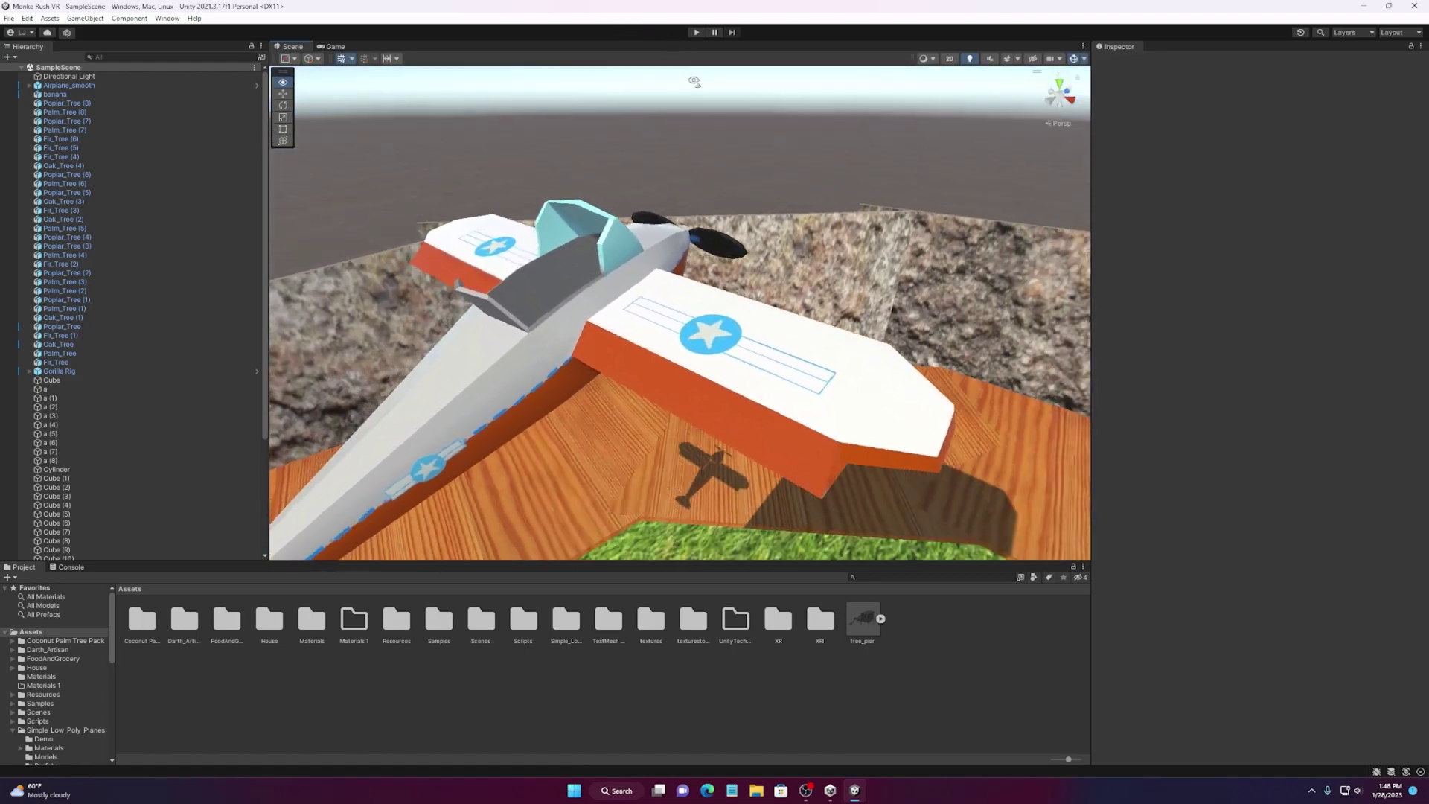
Step: Fly close over the airplane's cockpit and wing, then look down at the grass and ledge
mouse_move(553, 774)
right_down()
mouse_move(733, 294)
mouse_move(883, 293)
right_up()
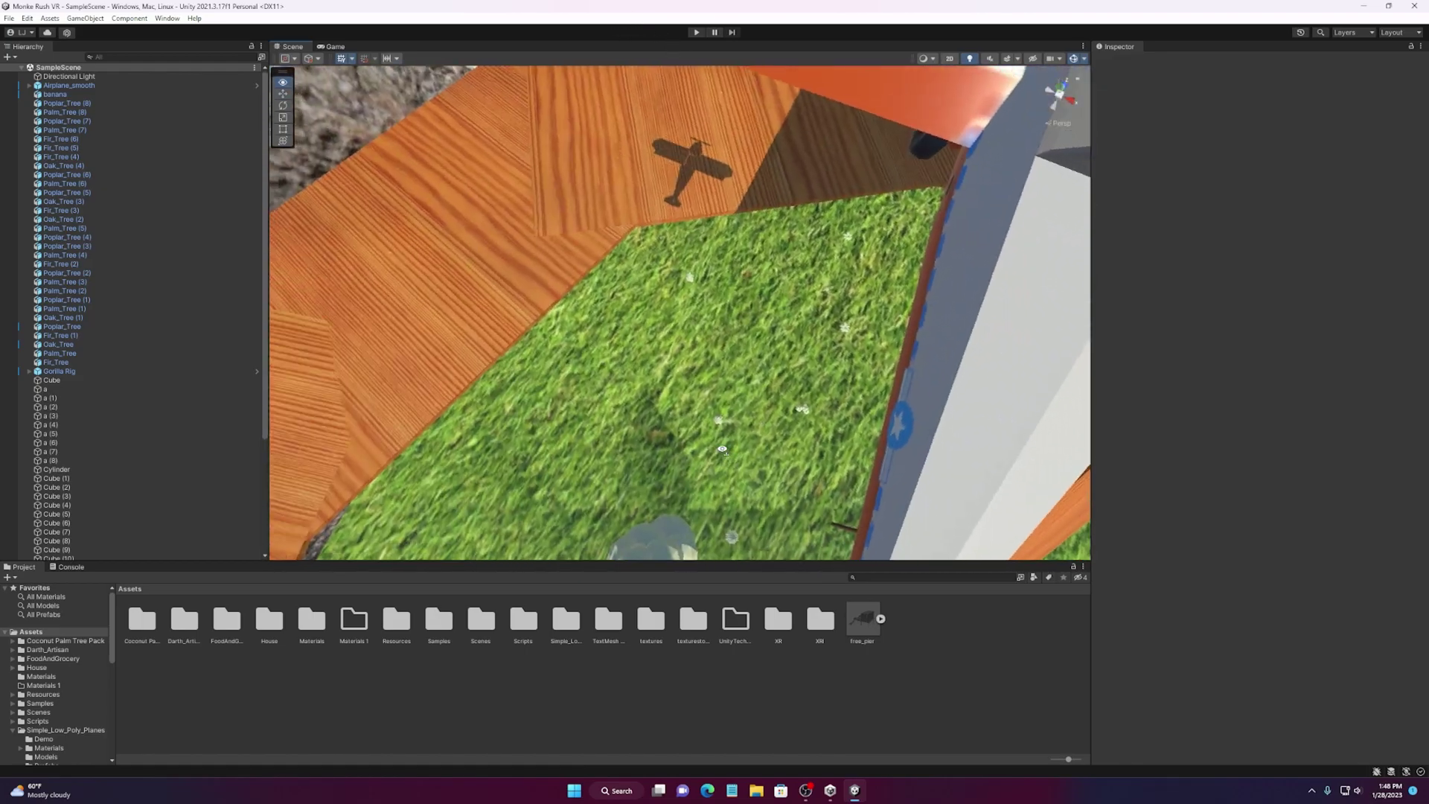
mouse_move(883, 293)
right_down()
mouse_move(976, 361)
mouse_move(256, 333)
mouse_move(1080, 470)
right_up()
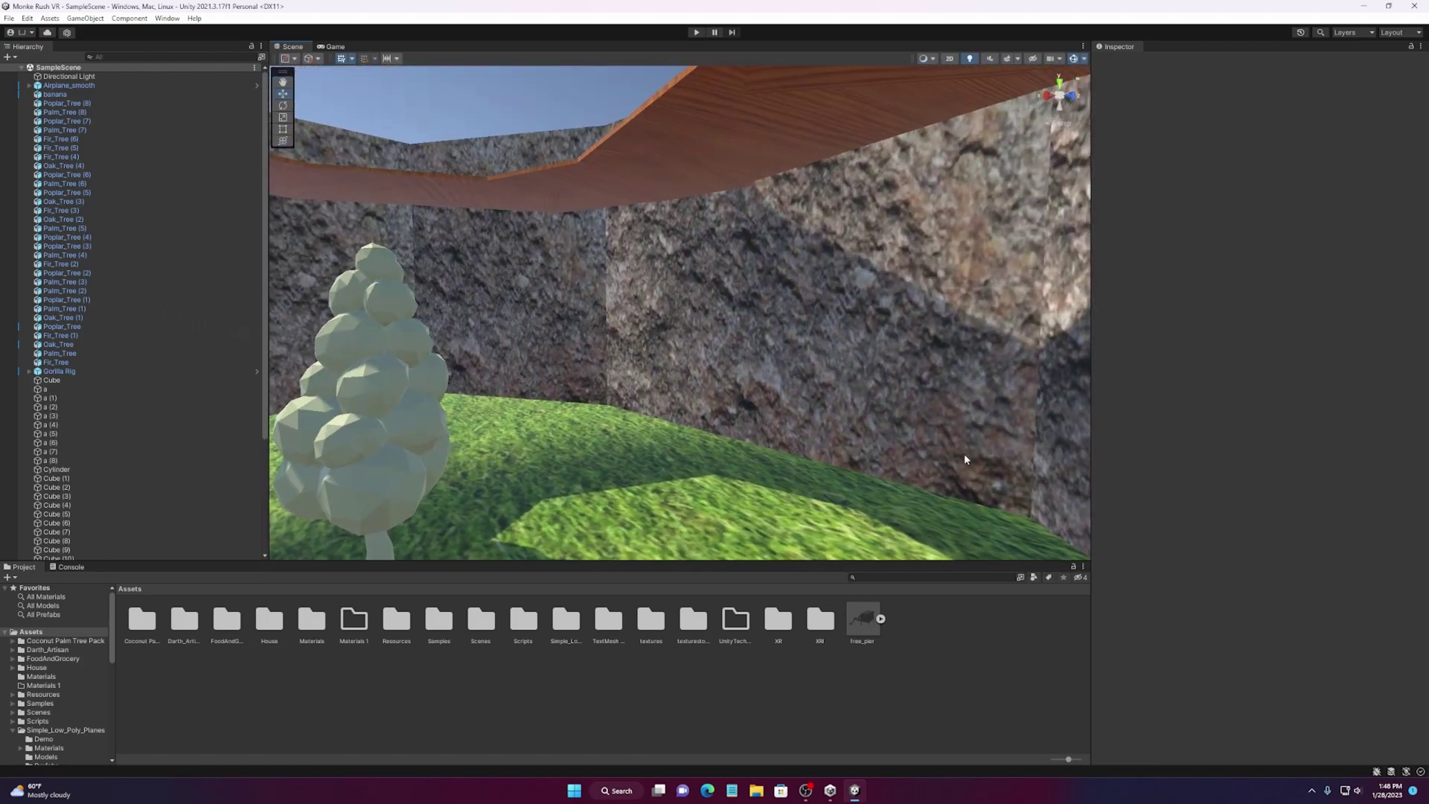
Step: Fly across the grass past the trees toward the rock wall corner
right_drag(730, 445, 508, 455)
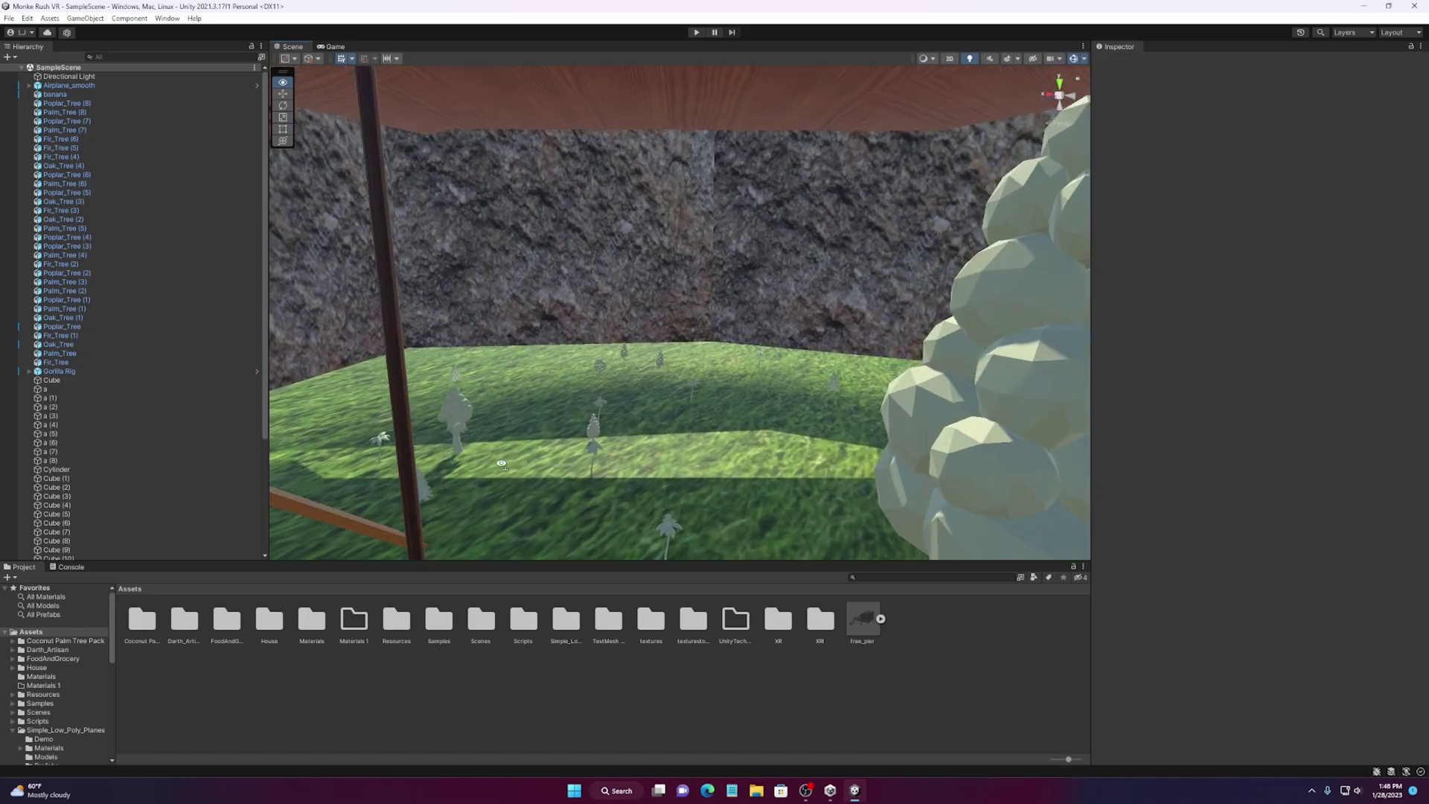
mouse_move(515, 429)
right_down()
mouse_move(518, 404)
mouse_move(1272, 430)
mouse_move(283, 417)
right_up()
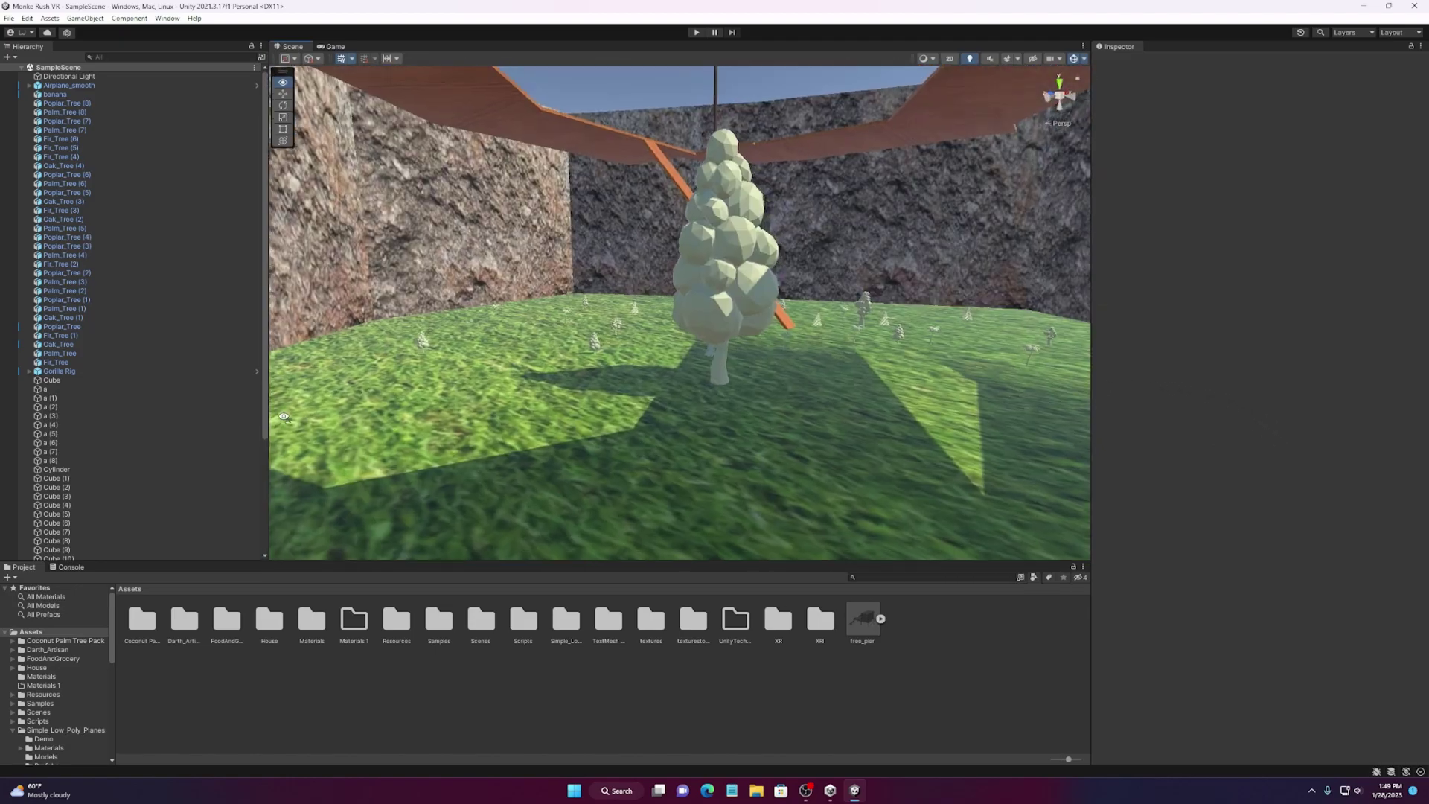
right_drag(284, 416, 960, 390)
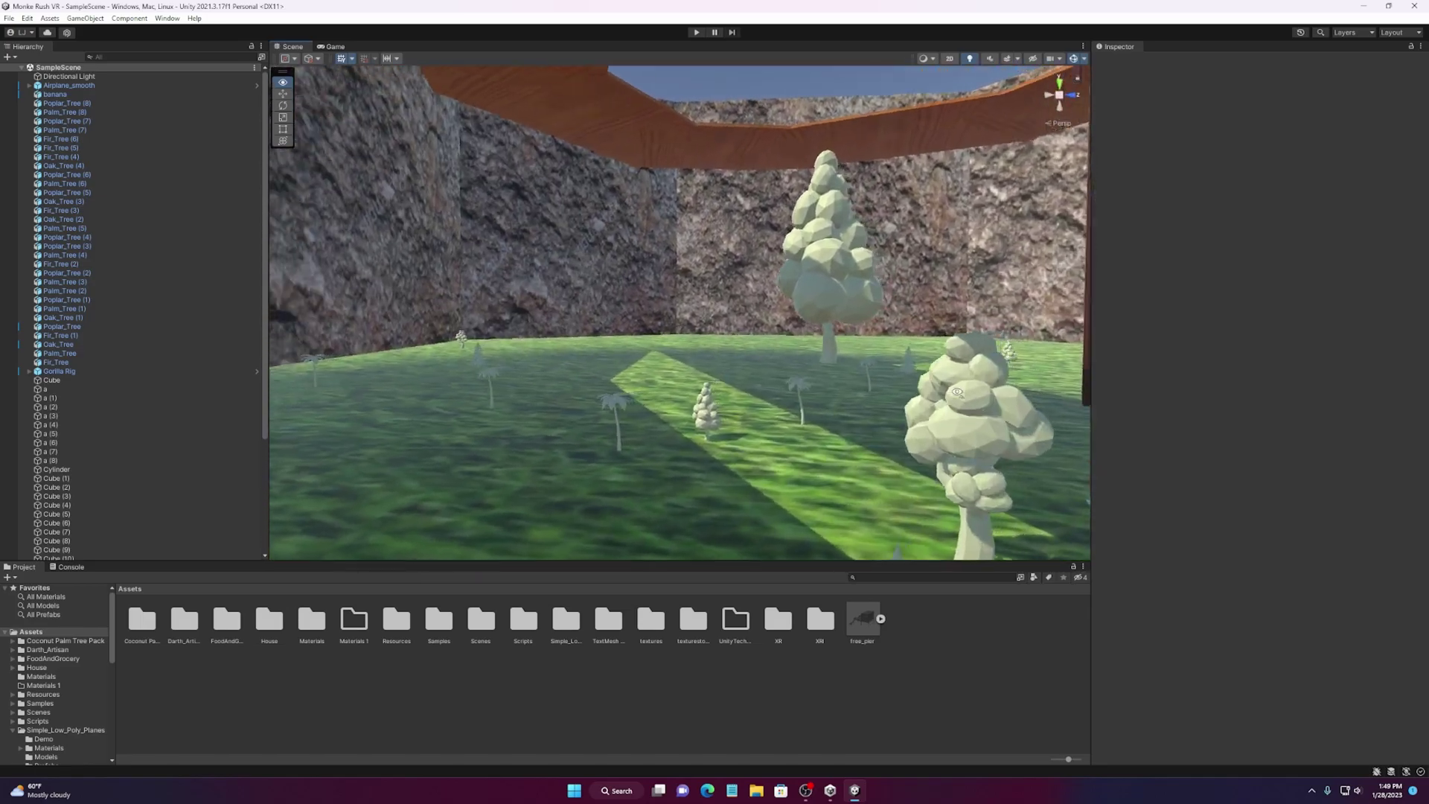